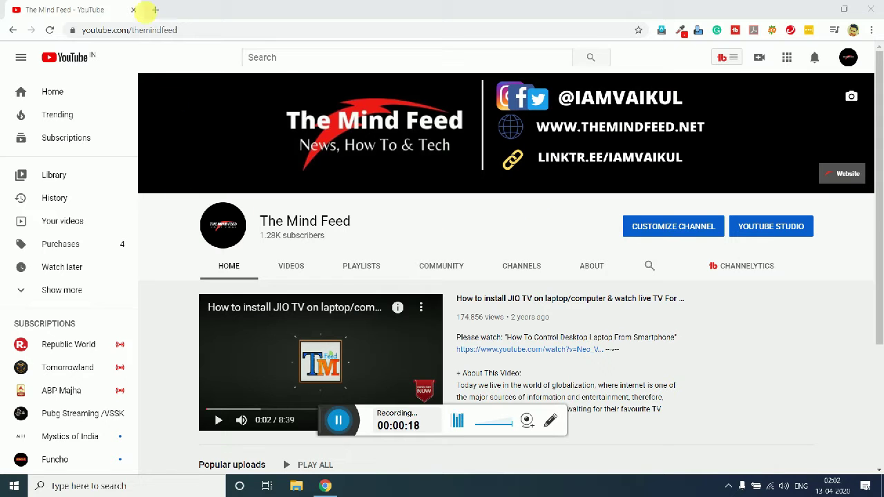
Step: Open a new Chrome tab and go to linktr.ee
click(155, 9)
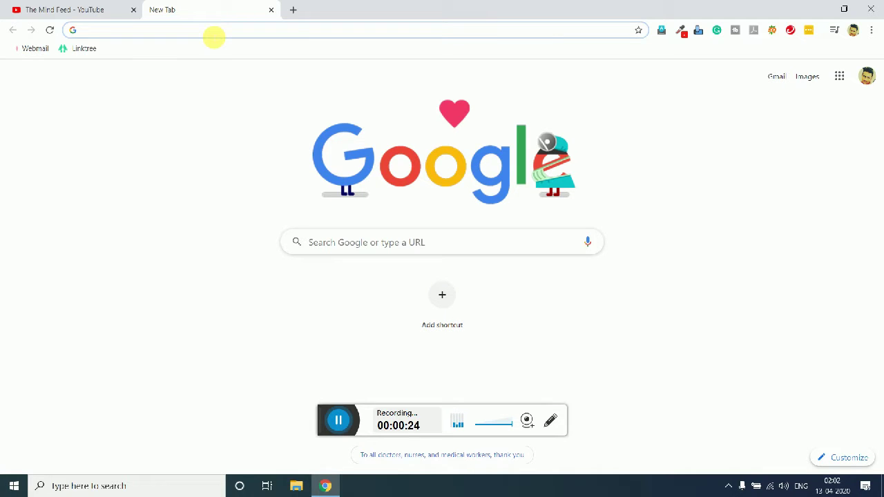
text(linktre)
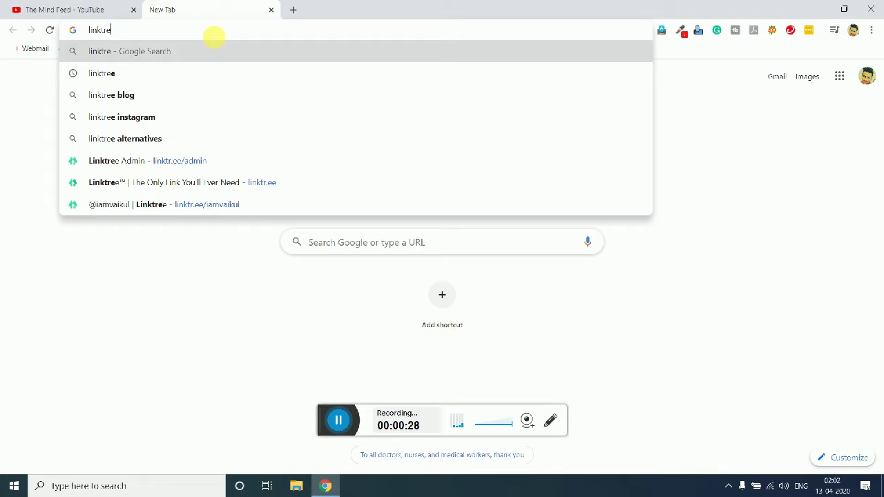
key(BackSpace)
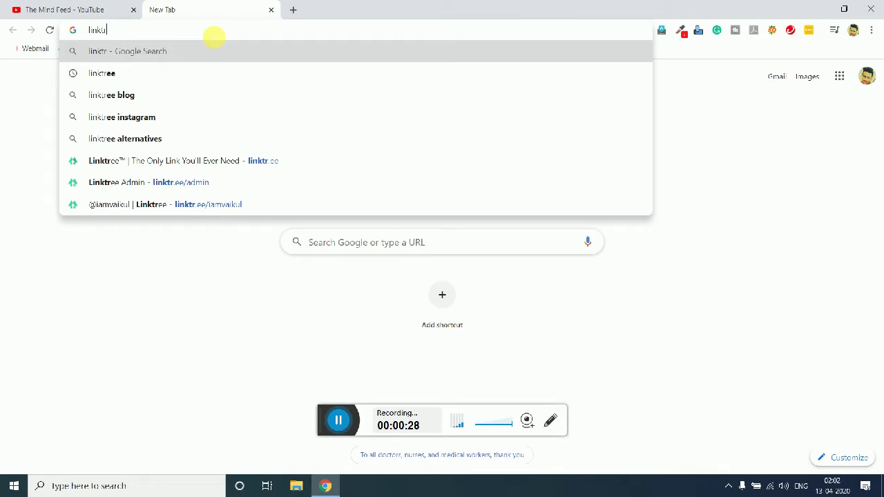
text(.ee)
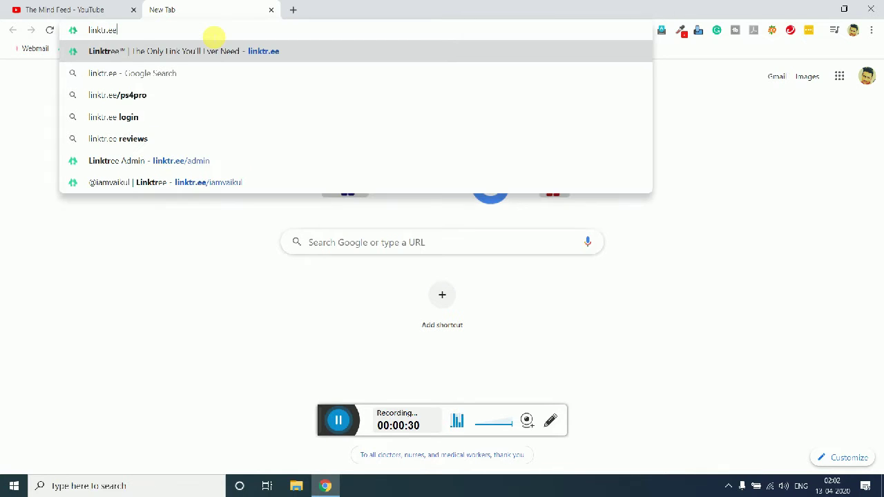
key(Return)
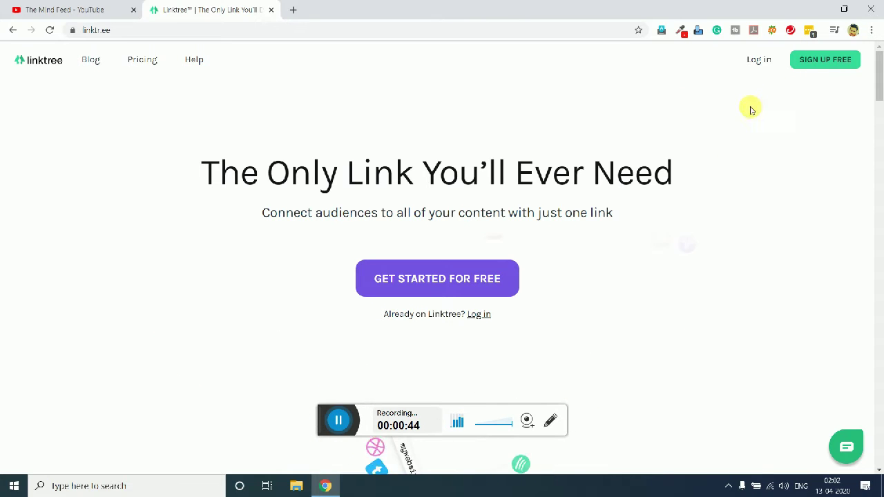
Step: Choose SIGN UP FREE to reach the linktr.ee/register page
click(811, 60)
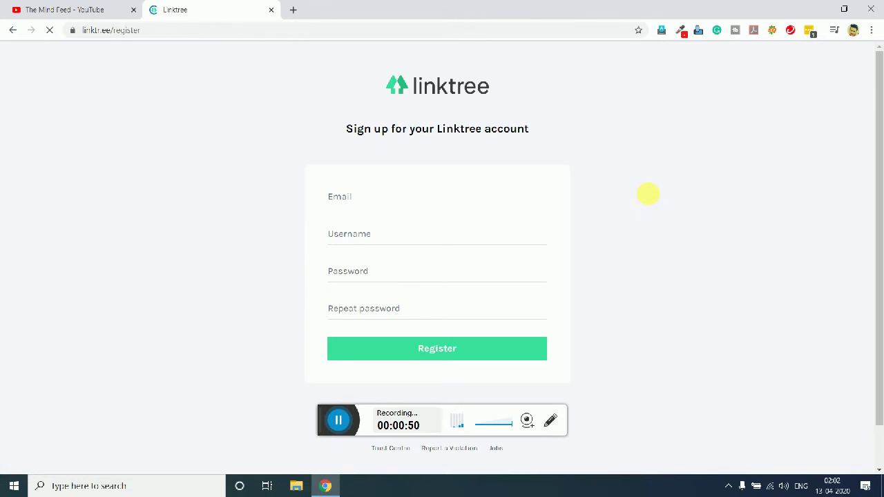
Step: Go over the Email, Username, Password and Repeat password fields of the sign-up form
click(407, 205)
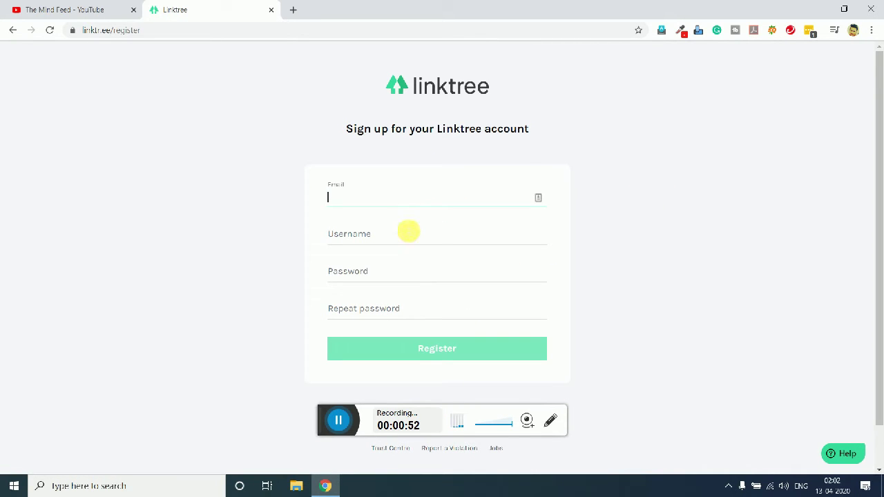
click(407, 234)
click(393, 269)
click(388, 314)
click(394, 201)
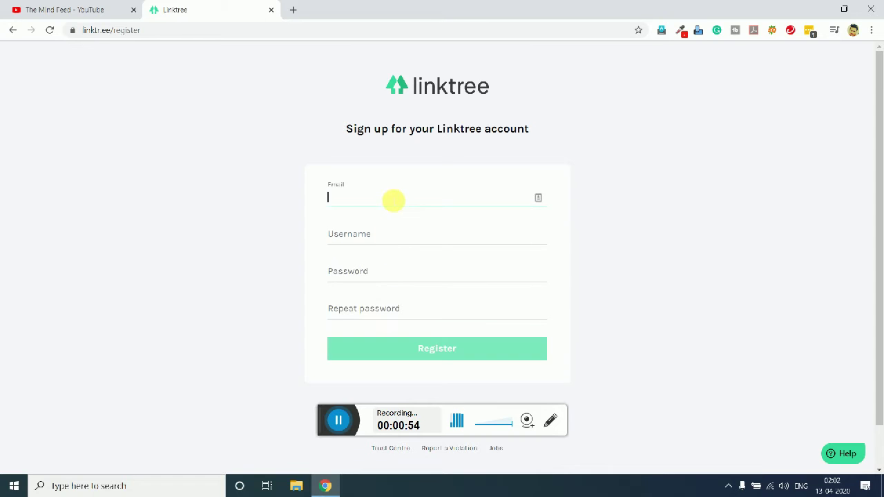
click(354, 241)
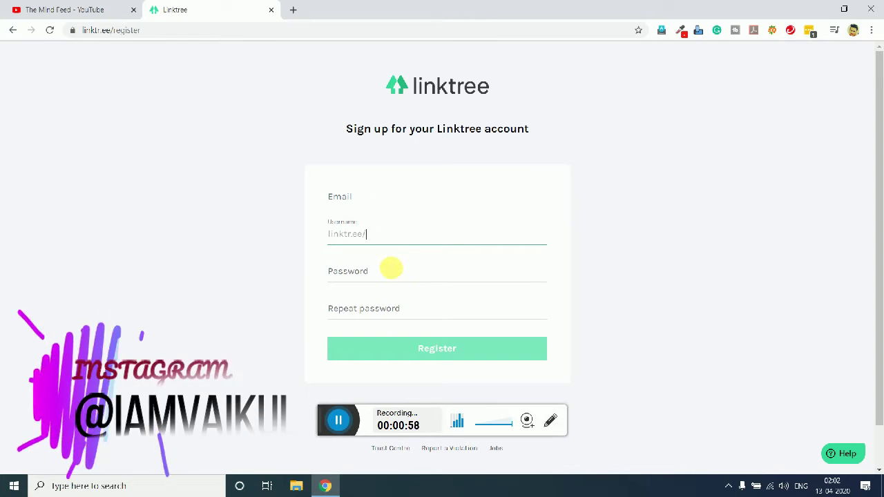
click(391, 270)
click(373, 314)
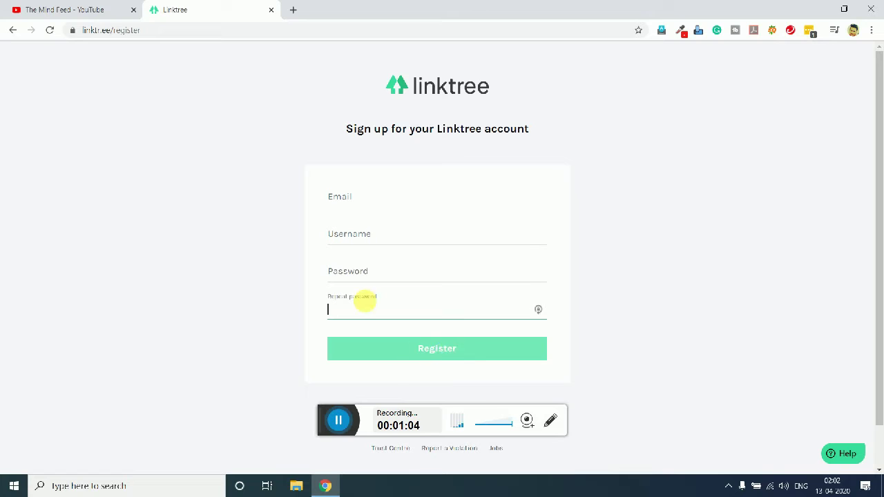
Step: Enter an e-mail, username Thestartupmentor and the password twice, then Register
click(398, 196)
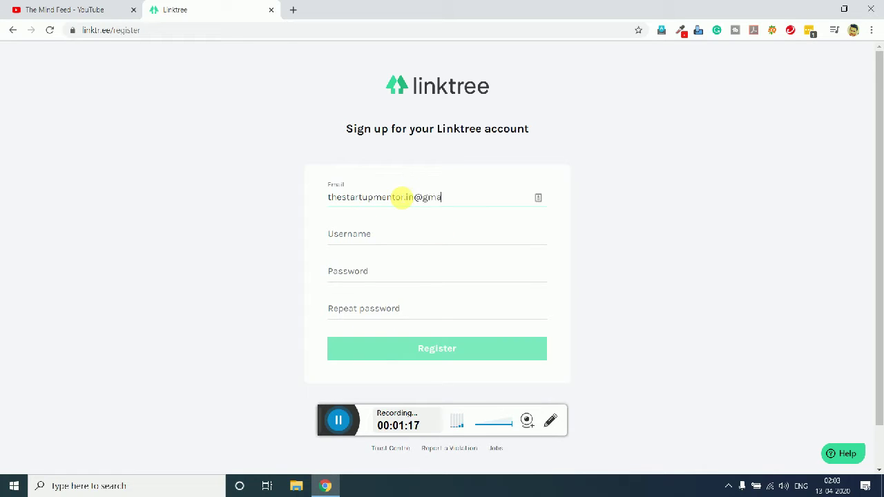
key(Tab)
text(Thestartupmen)
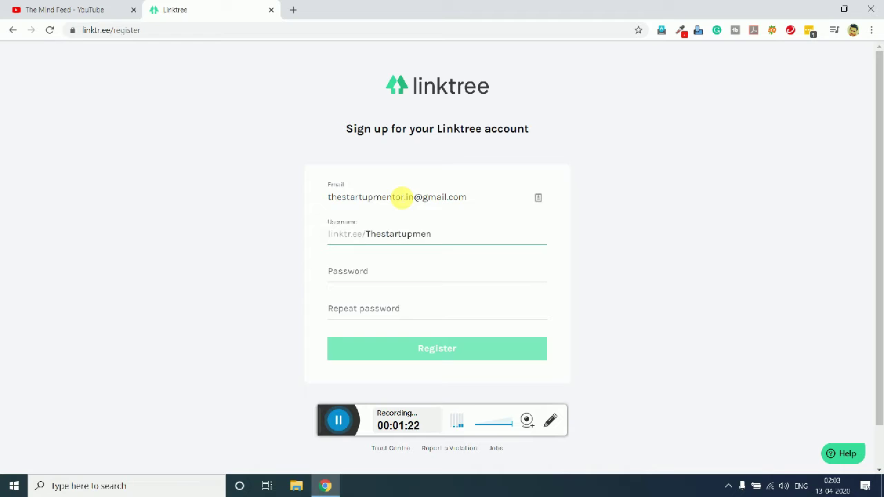
text(tor)
key(Tab)
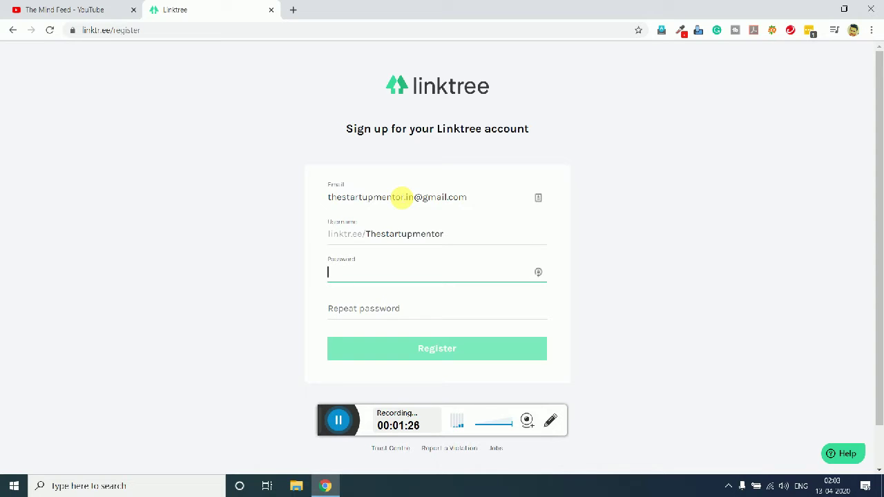
text(r)
key(Tab)
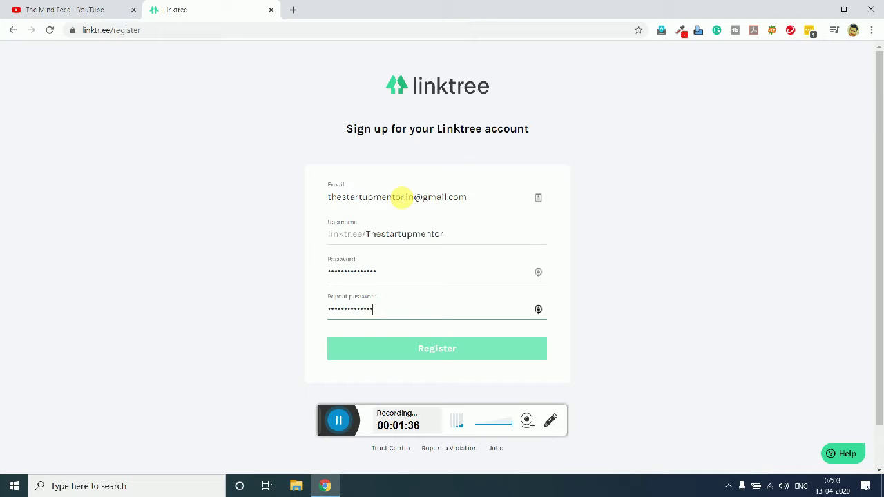
text(r)
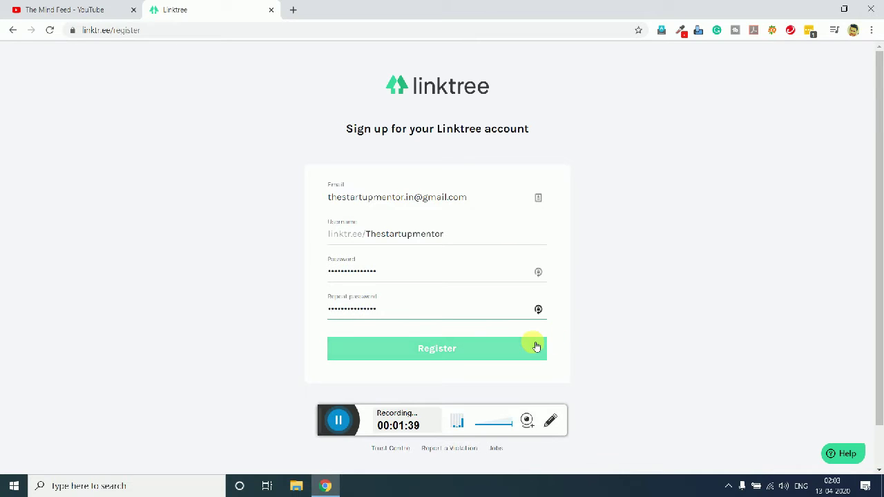
click(469, 348)
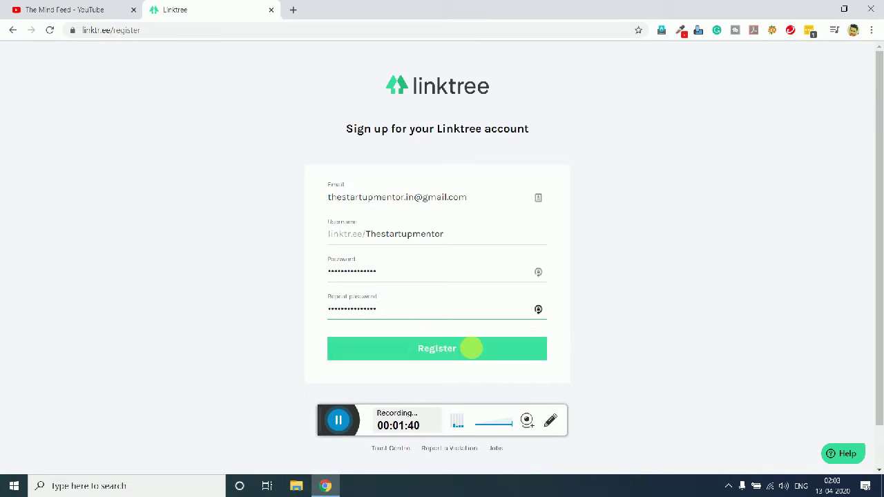
click(424, 352)
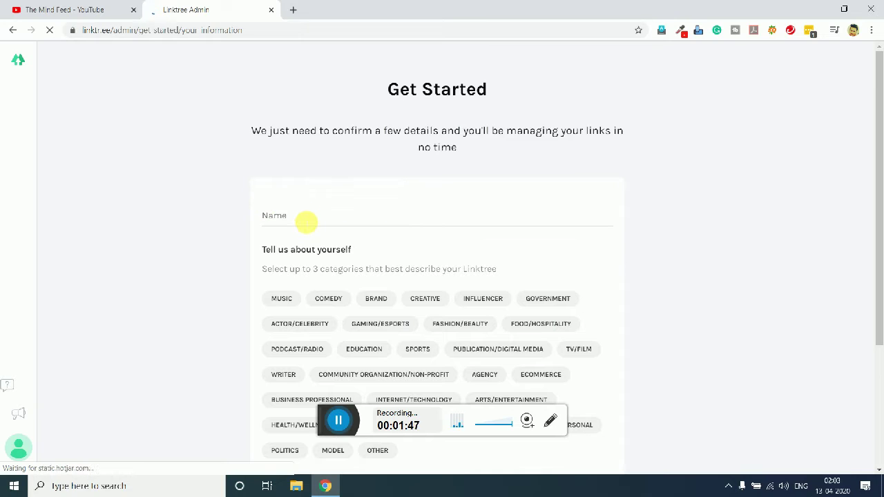
Step: Enter The Startup Mentor as the profile name and save the login in LastPass
click(306, 223)
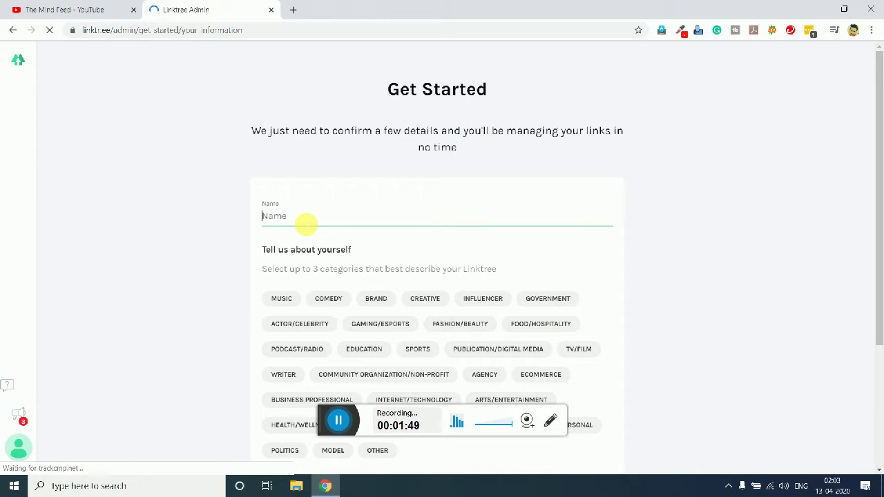
text(Th)
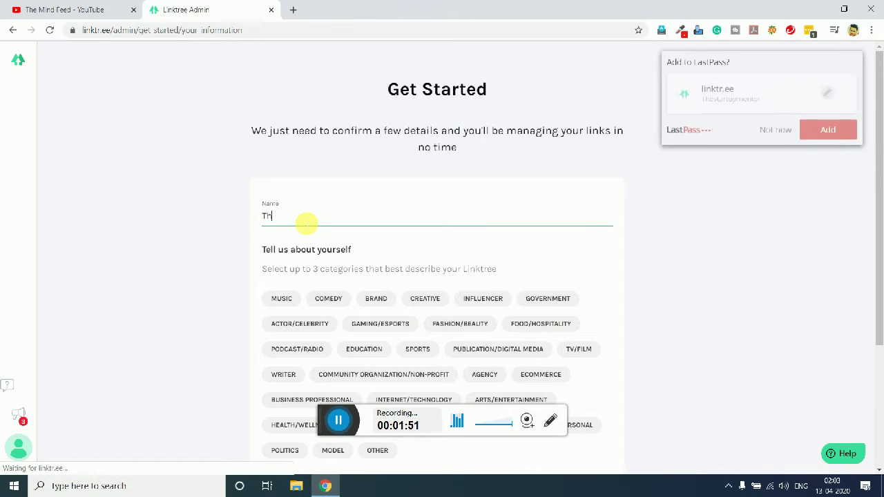
text(e Start)
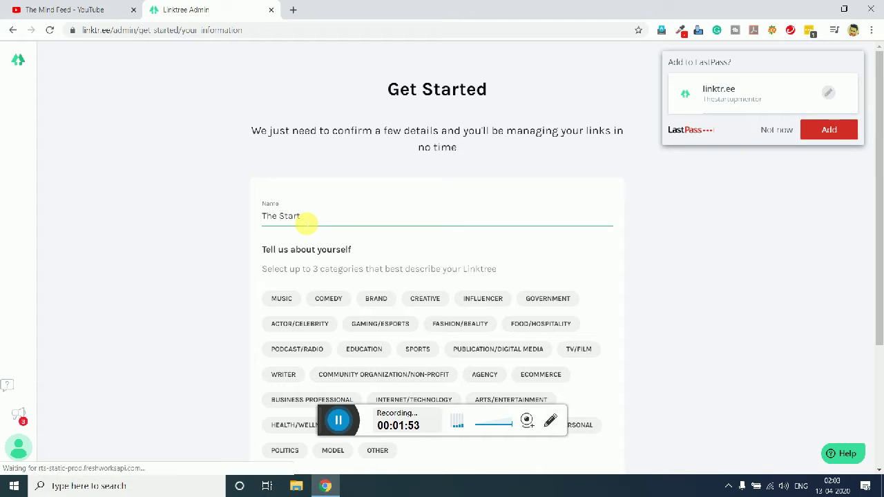
text(up Mentor)
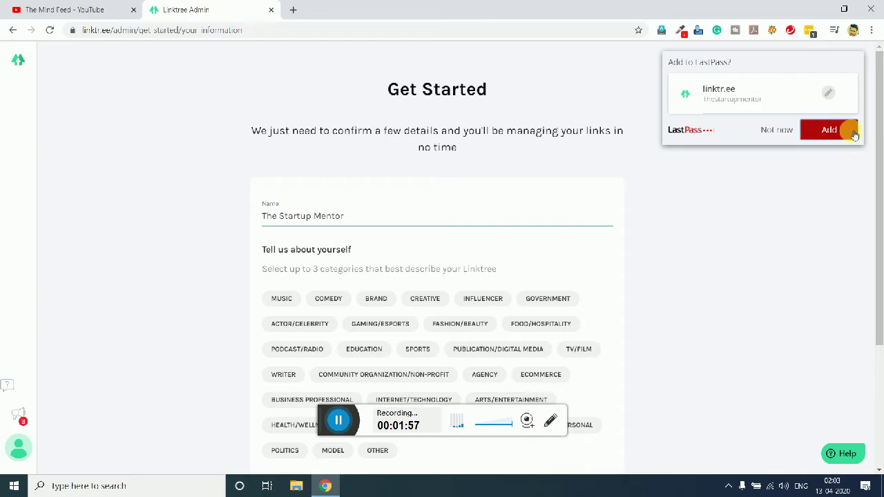
click(846, 129)
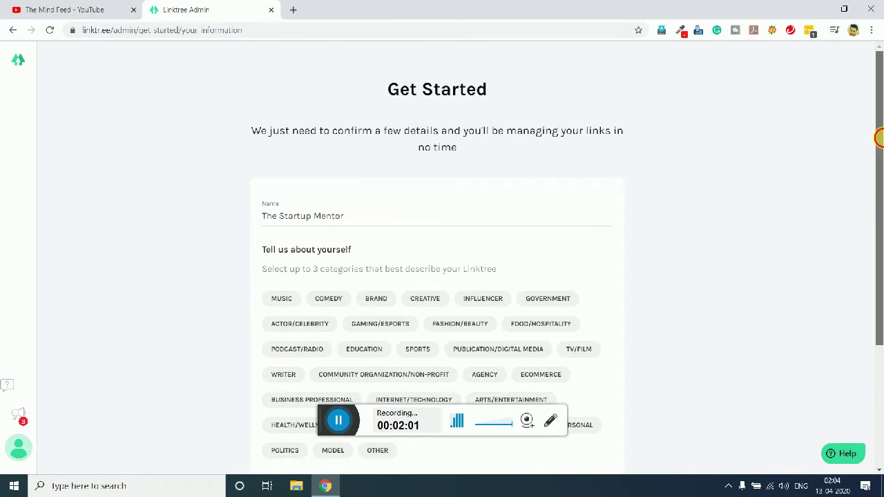
drag(875, 138, 878, 231)
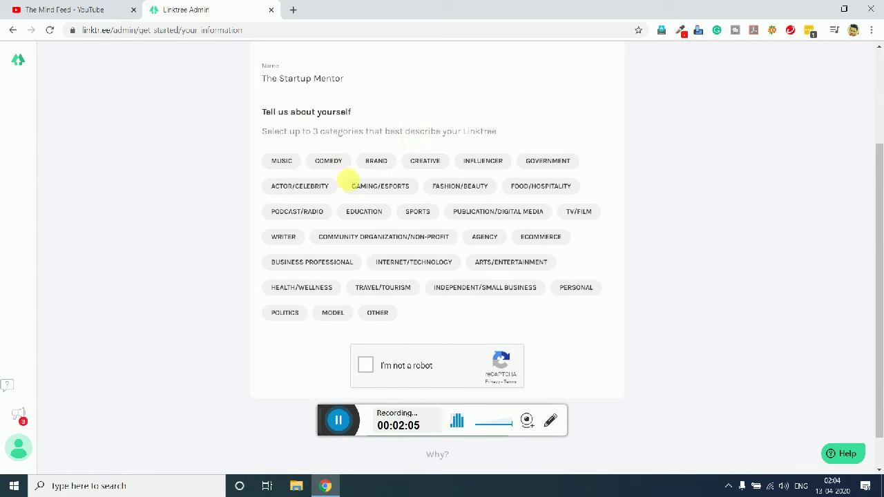
Step: Pick Brand, Community Organization/Non-Profit and Internet/Technology, tick I'm not a robot, and save
click(375, 161)
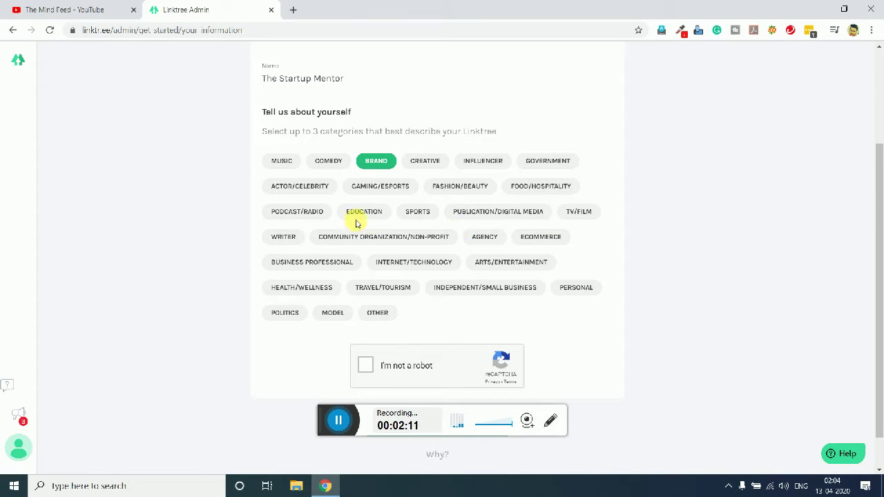
click(371, 237)
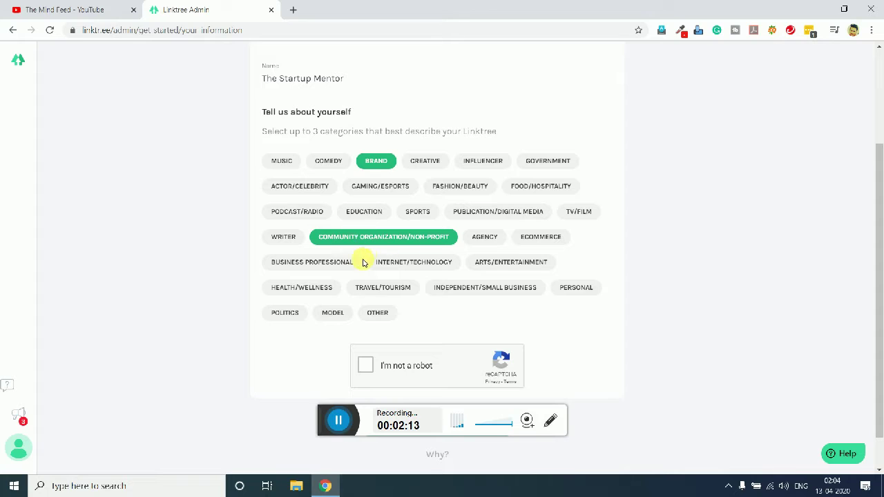
click(386, 314)
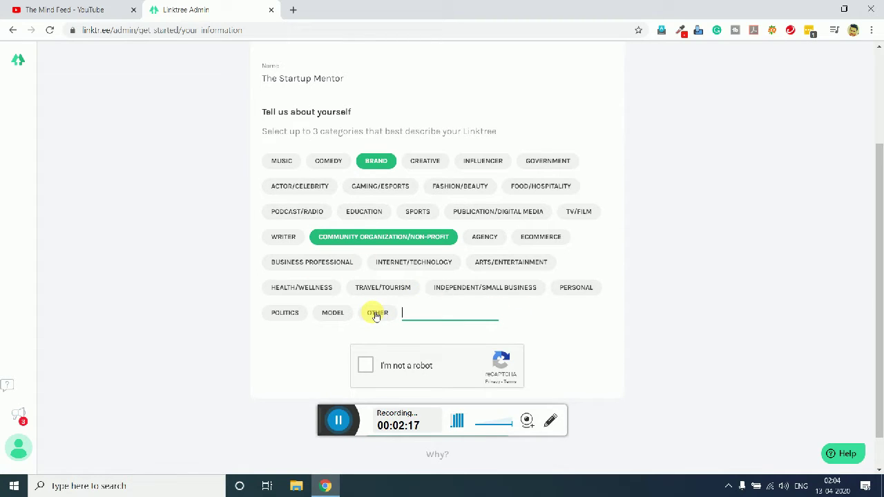
click(422, 264)
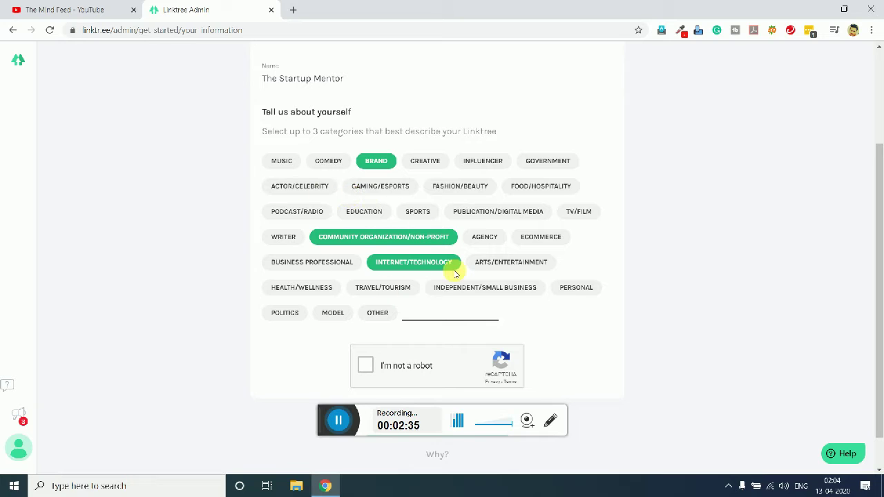
click(369, 367)
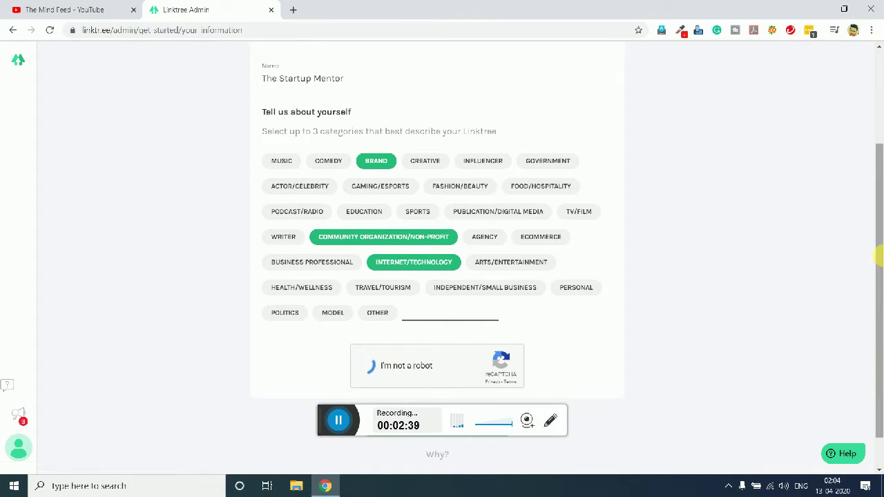
scroll(489, 391, down, 1)
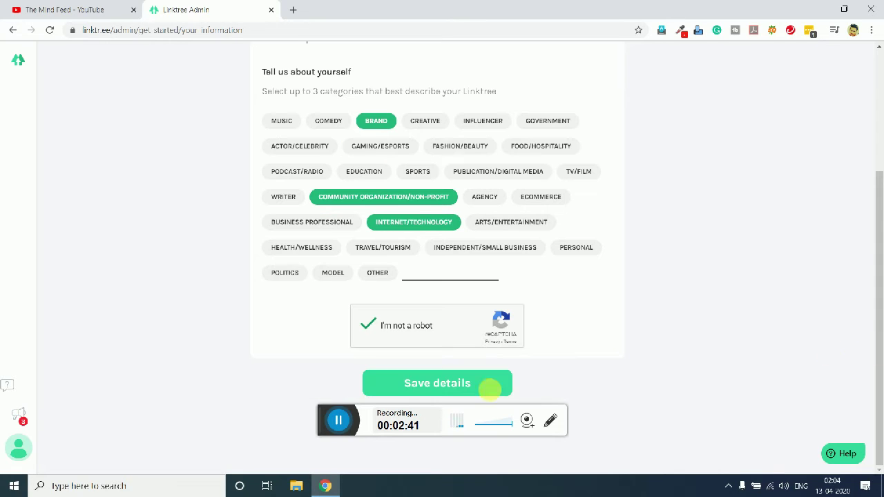
click(466, 387)
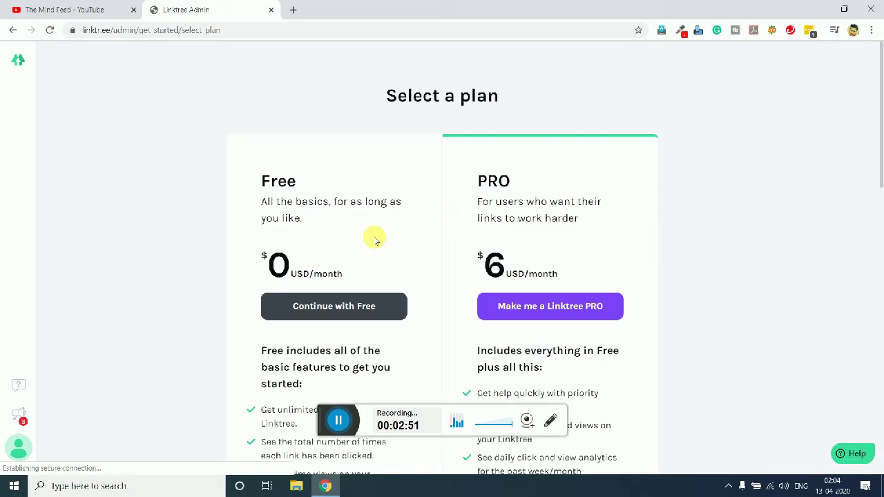
Step: Scroll through the plan options and continue with the Free plan
drag(876, 159, 879, 275)
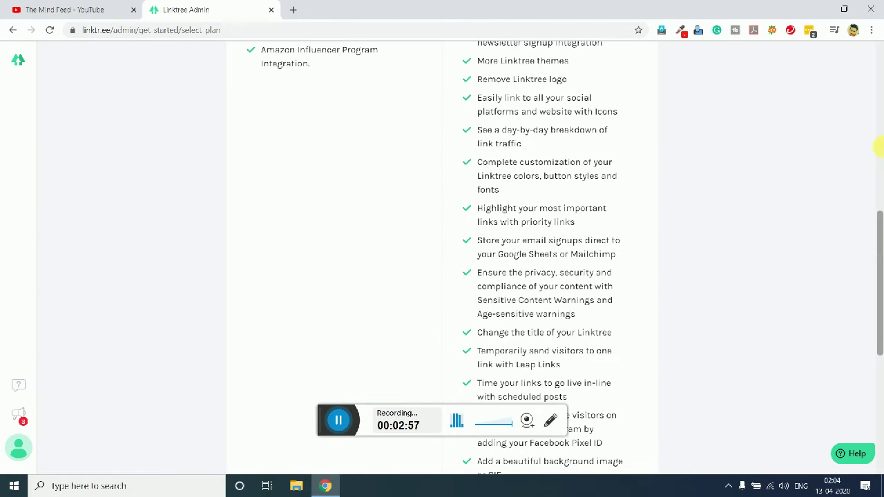
click(877, 134)
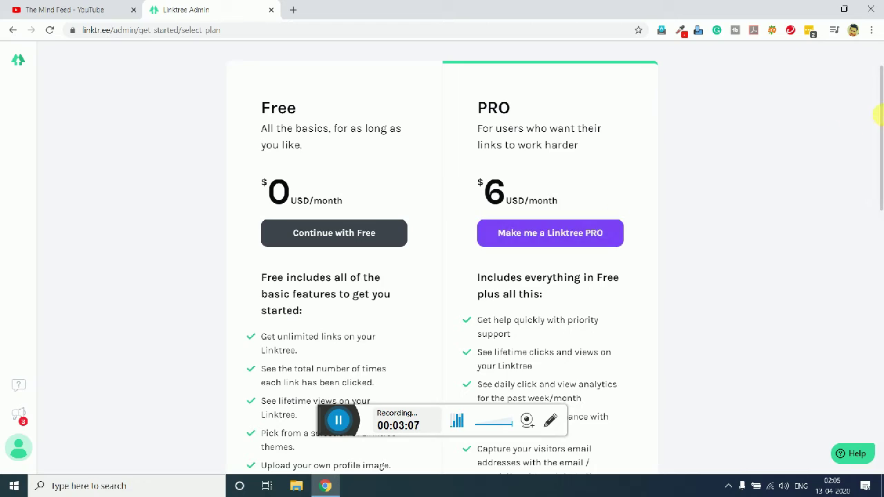
drag(878, 116, 880, 69)
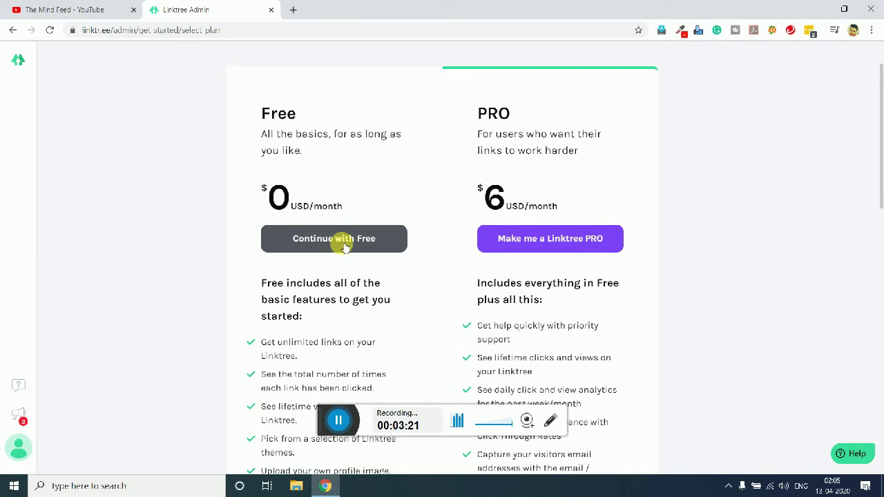
click(344, 246)
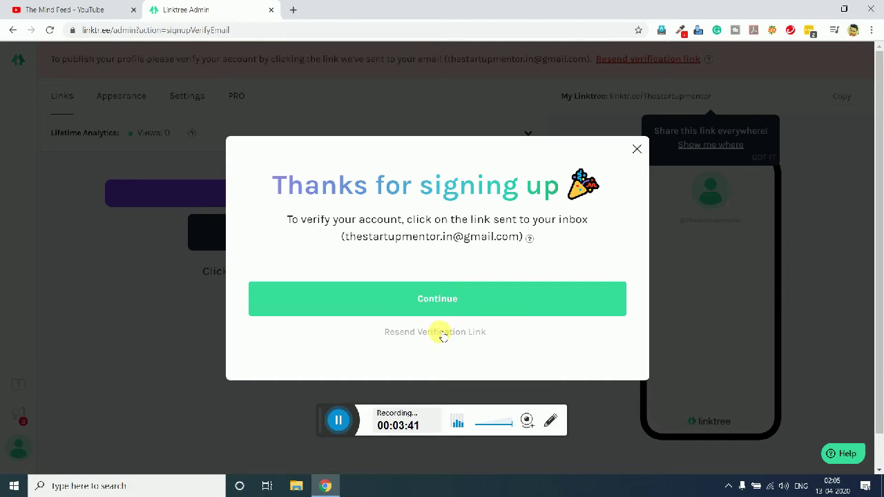
Step: Close the 'Thanks for signing up' message to reach the empty Links tab
click(470, 296)
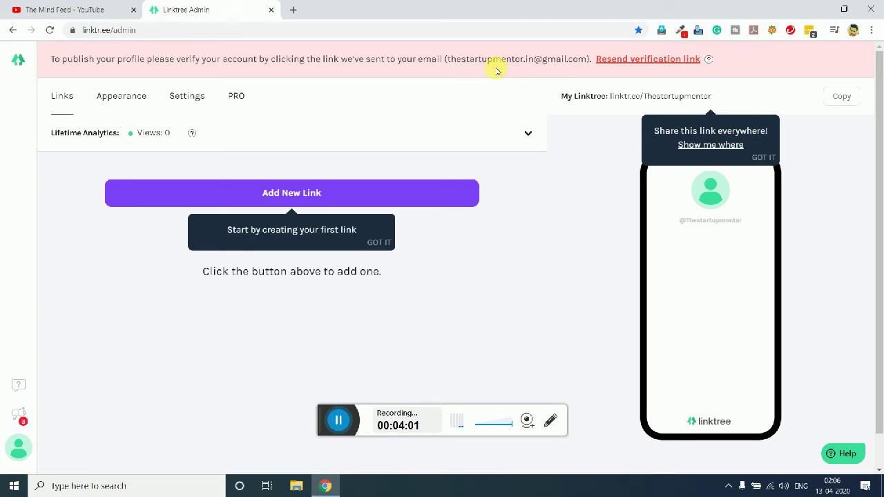
click(338, 420)
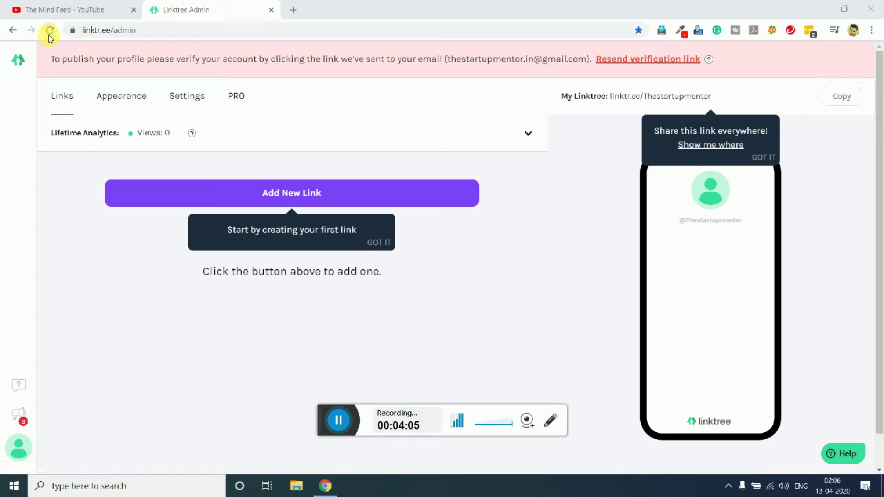
Step: Reload the dashboard and add active Facebook and Website links with their URLs
click(49, 34)
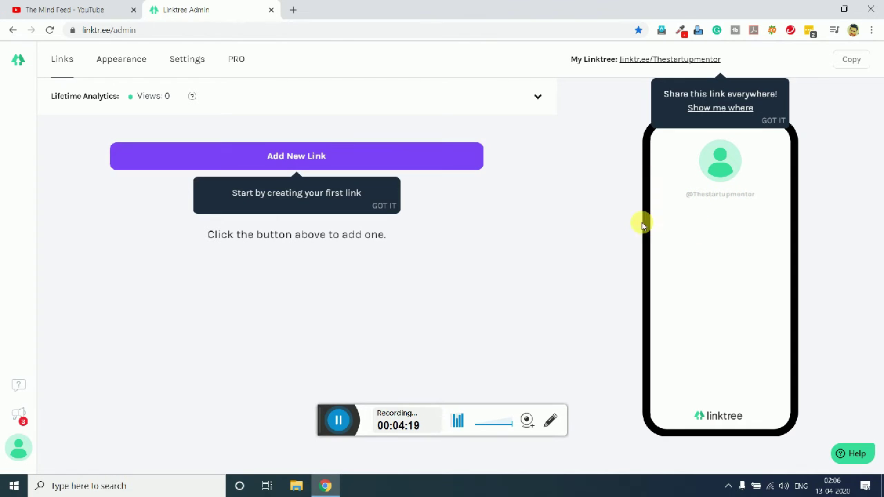
click(413, 157)
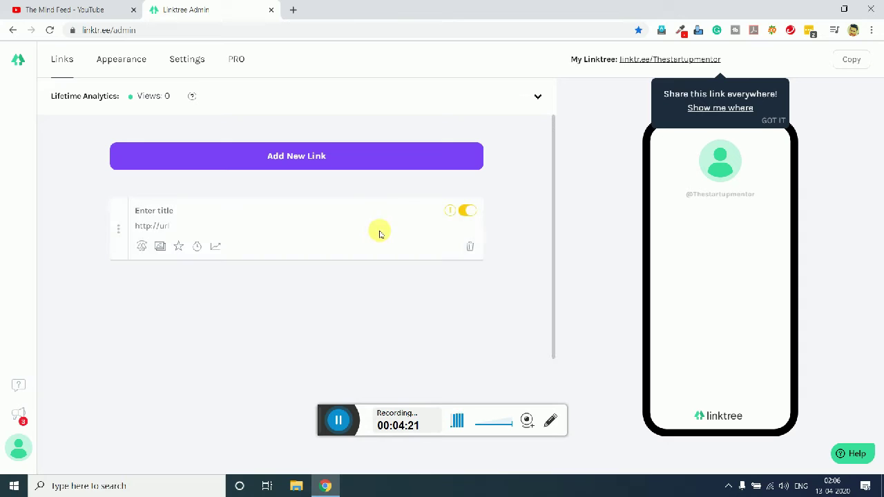
click(211, 212)
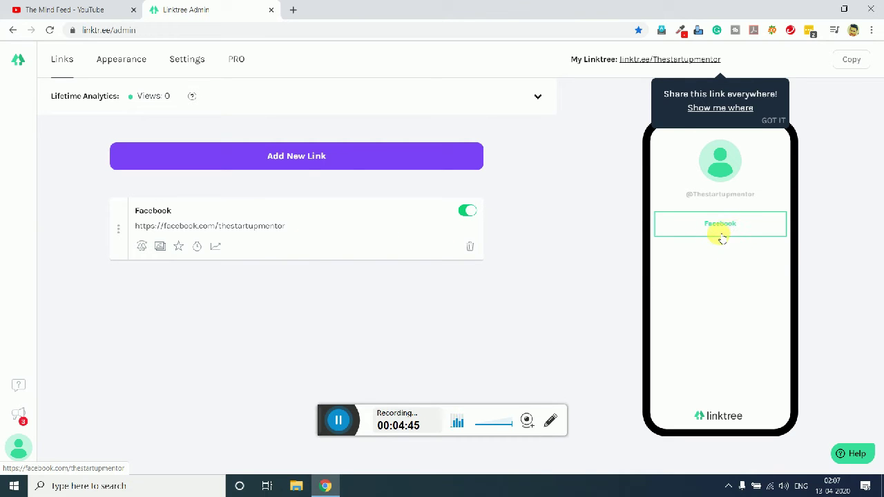
click(327, 154)
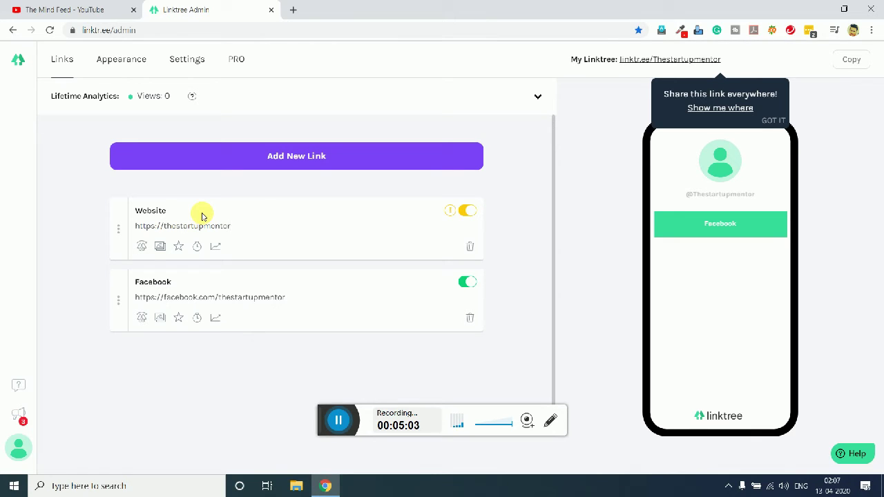
click(304, 251)
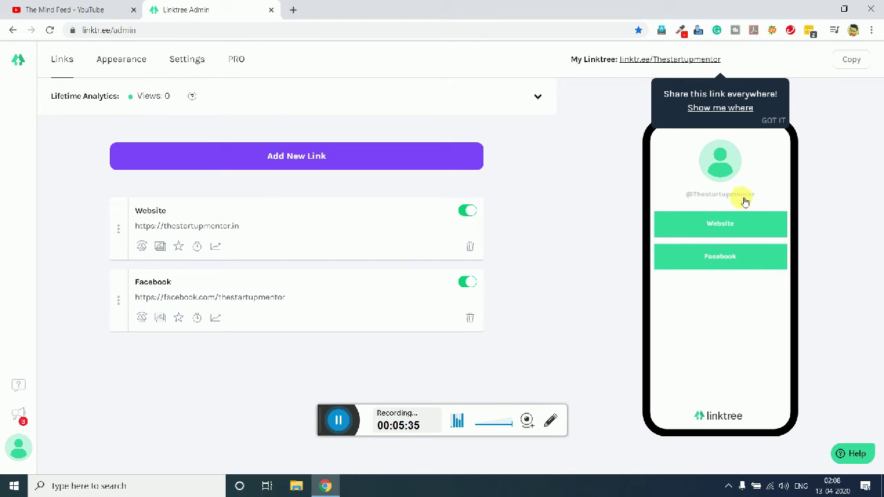
Step: Click GOT IT on the 'Share this link everywhere!' tip and go to Appearance
click(768, 120)
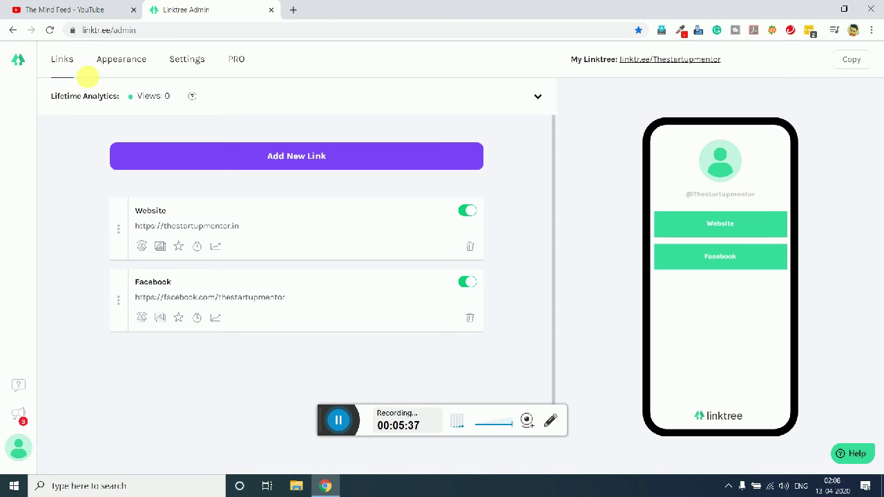
click(122, 63)
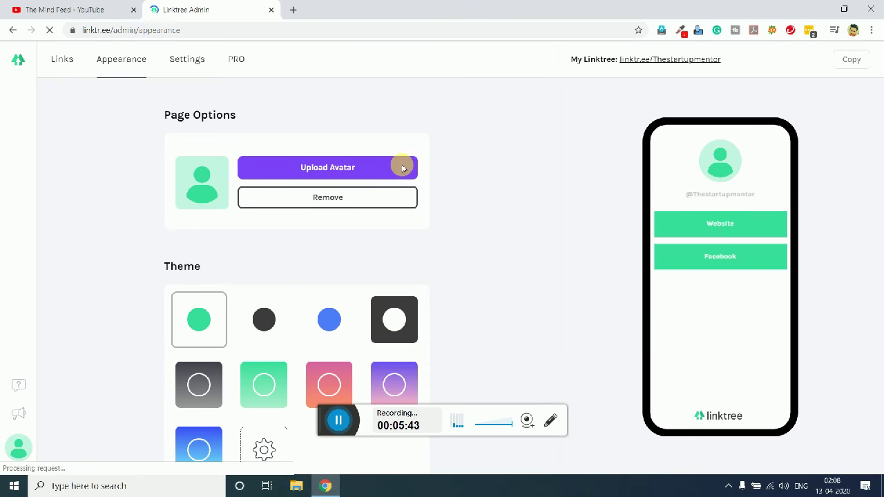
Step: Upload TSM logo.jpg as a square-cropped avatar and apply the blue gradient theme
click(328, 172)
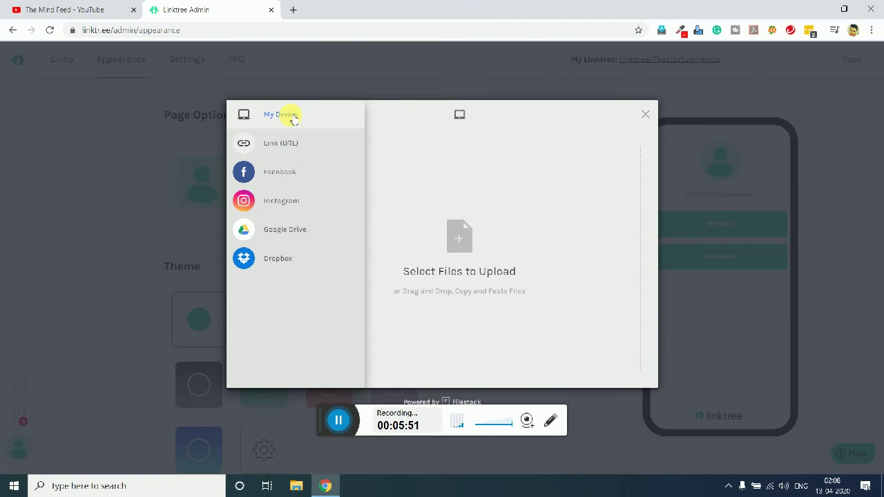
click(448, 237)
scroll(427, 123, down, 3)
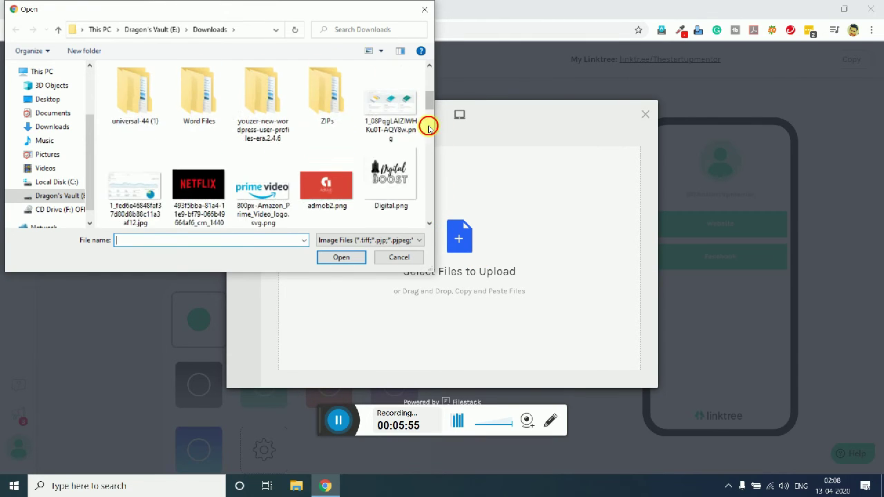
drag(428, 133, 424, 184)
scroll(198, 148, up, 2)
click(136, 110)
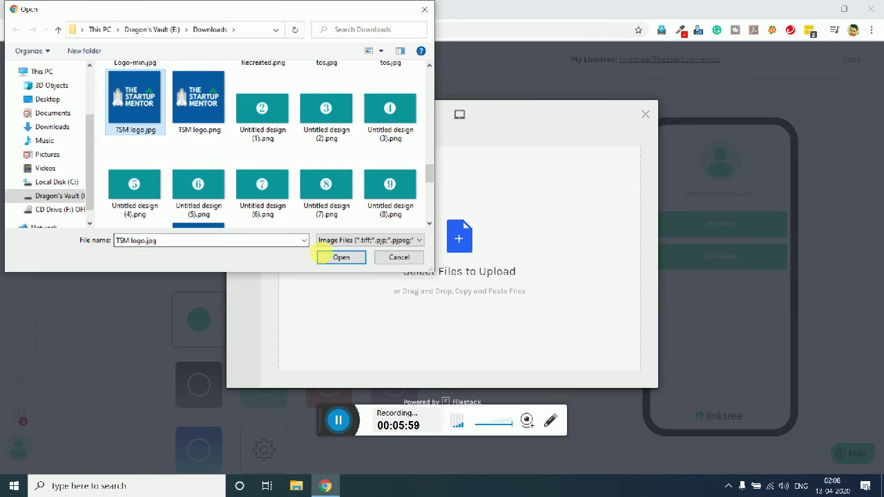
click(341, 257)
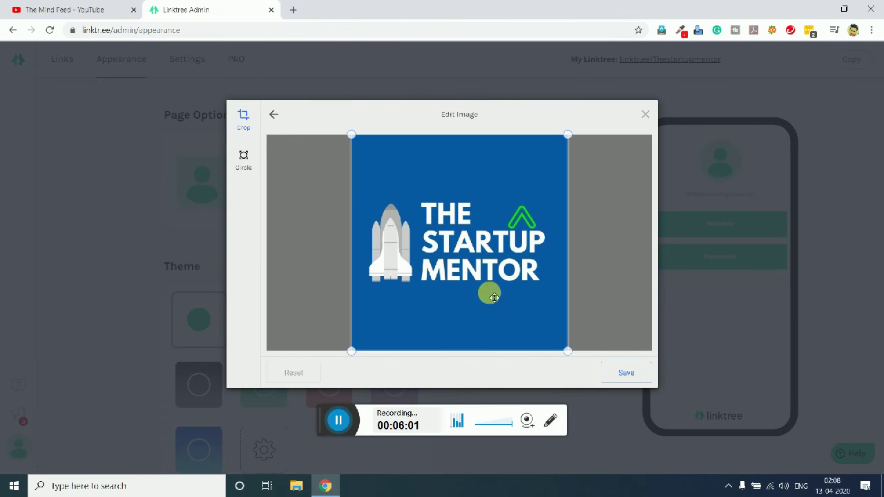
click(641, 371)
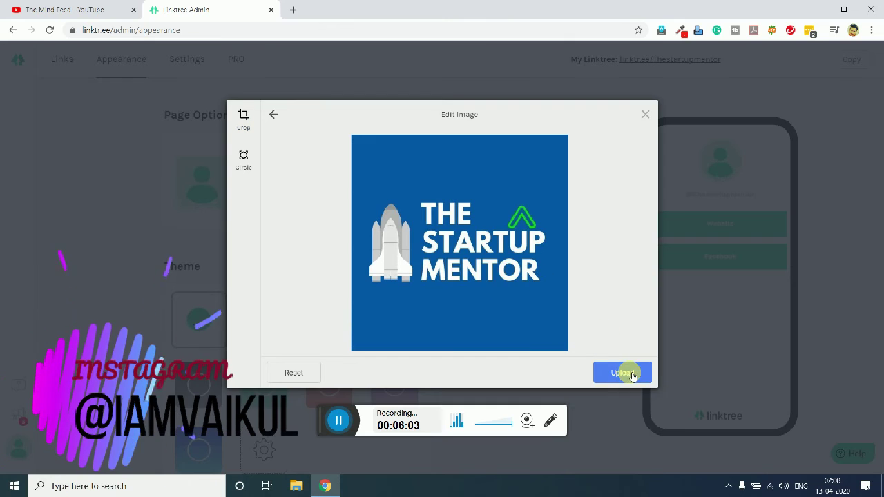
click(624, 372)
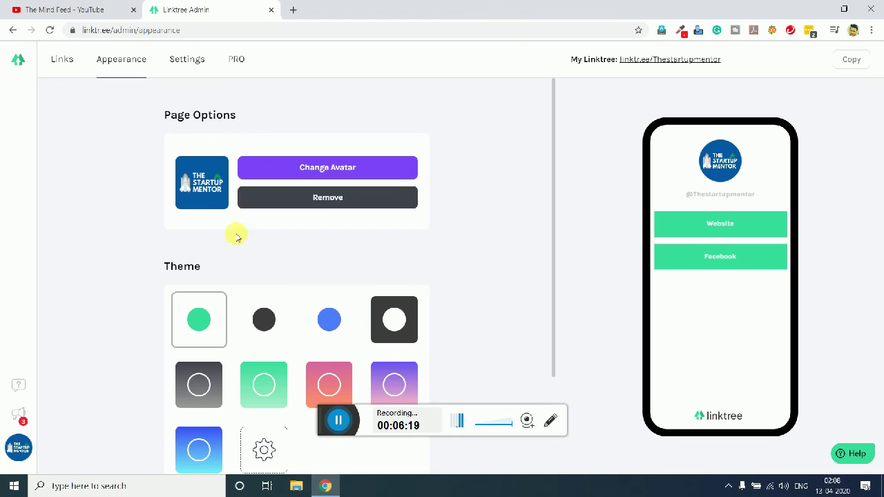
click(207, 438)
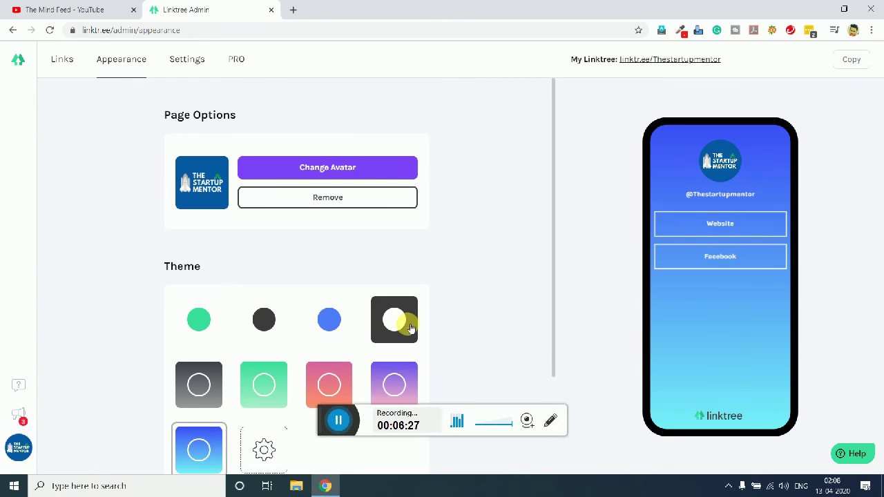
Step: Preview the solid blue, purple gradient and dark themes, then pick the blue gradient theme
click(328, 319)
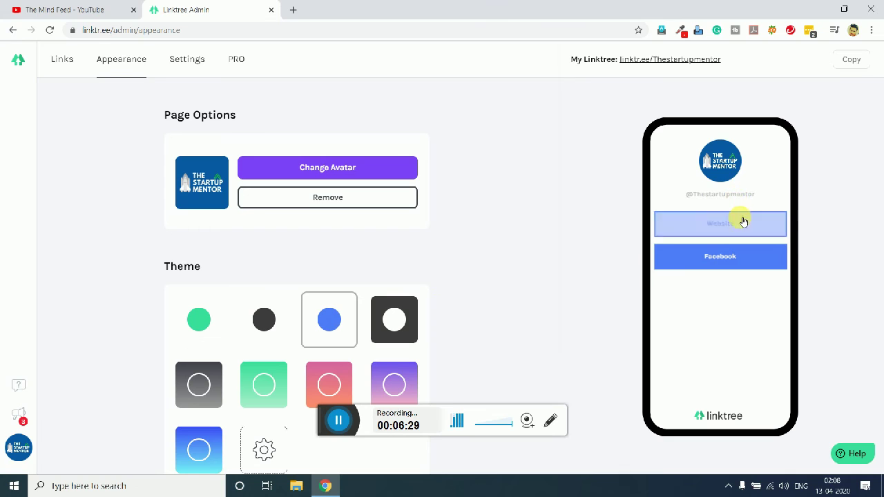
click(395, 376)
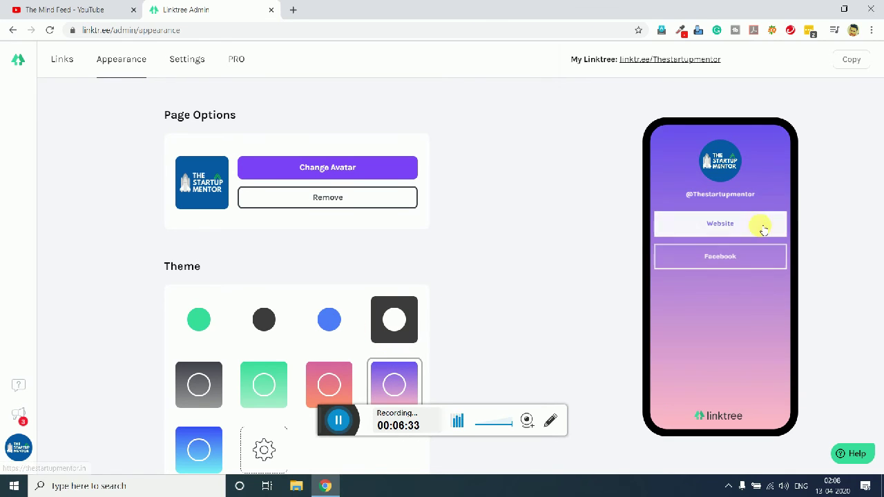
click(394, 320)
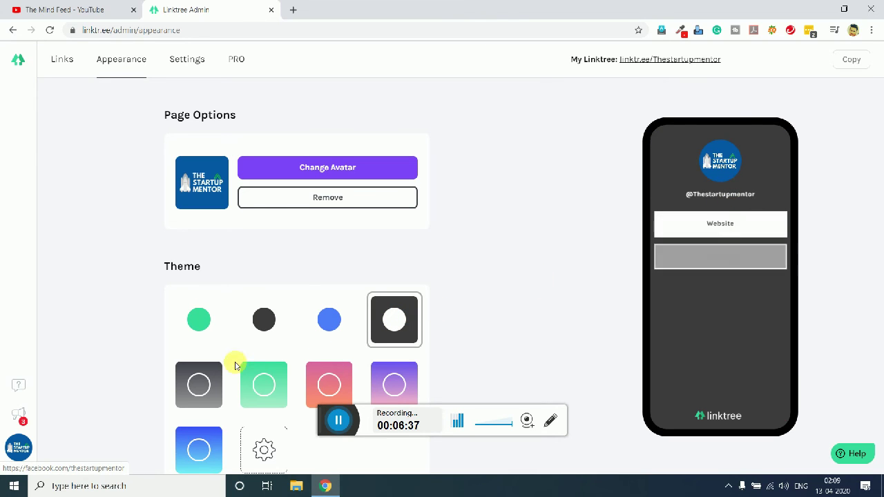
click(198, 445)
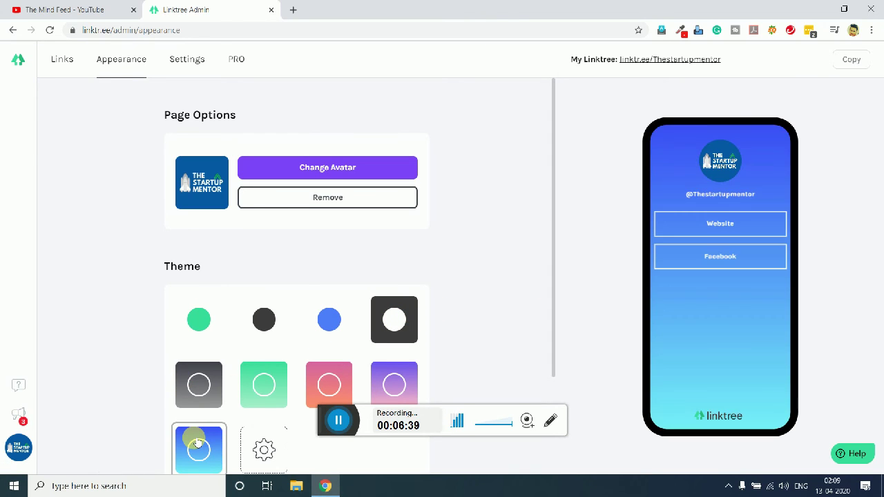
Step: Scroll the page and bring up the context menu for the public My Linktree link
drag(554, 251, 537, 336)
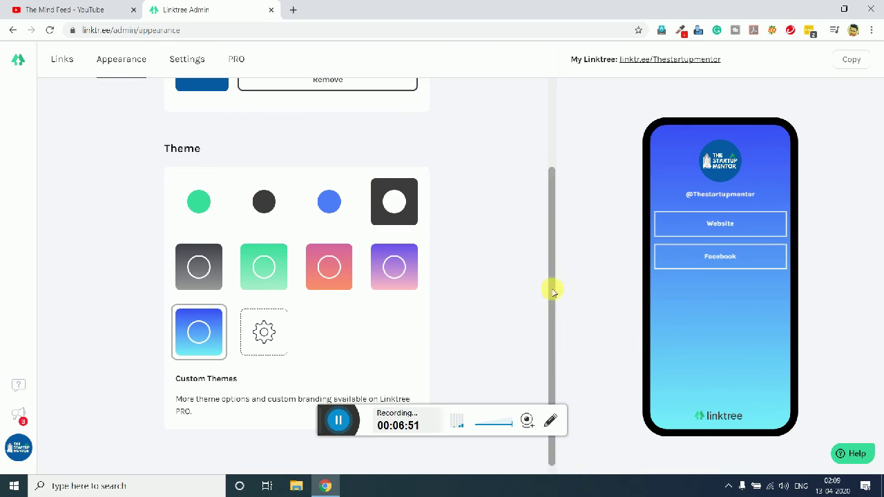
drag(553, 290, 566, 123)
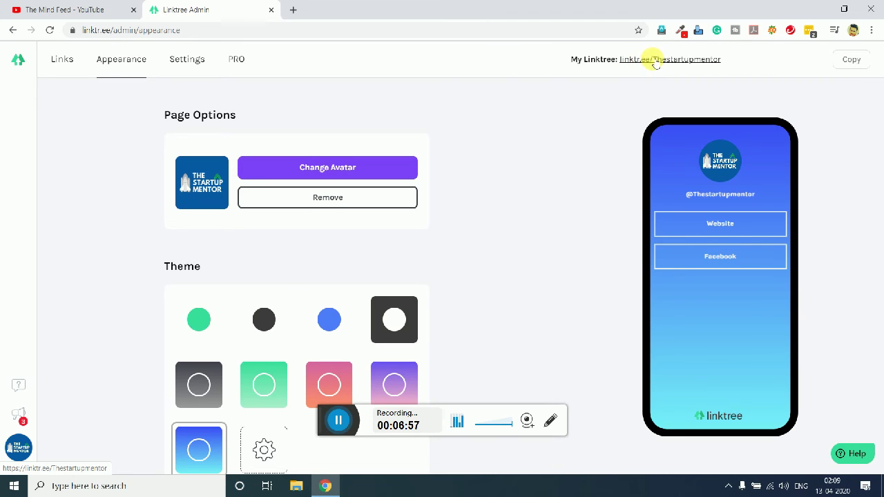
right_click(646, 61)
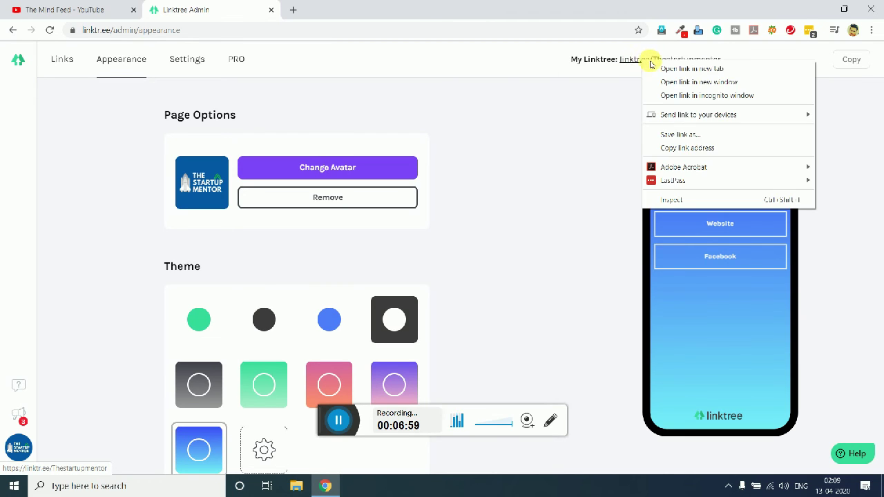
Step: Open linktr.ee/Thestartupmentor in a new tab, check its Facebook button, then close Facebook
click(654, 69)
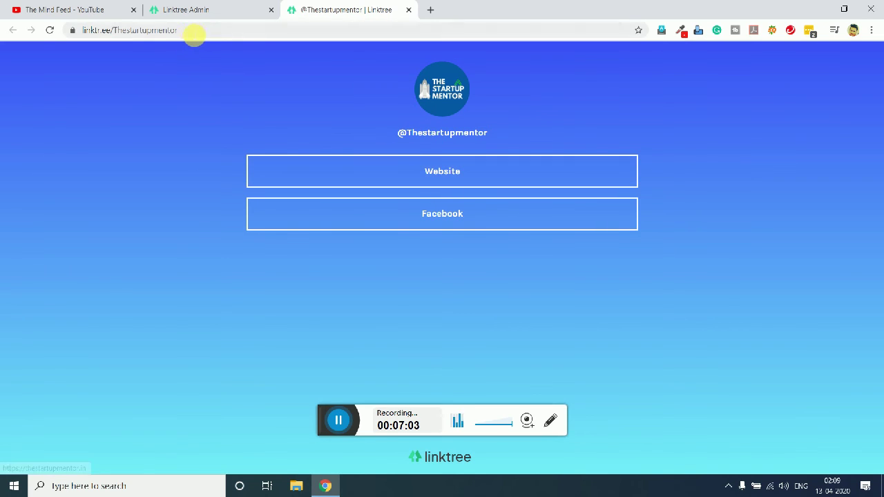
click(192, 32)
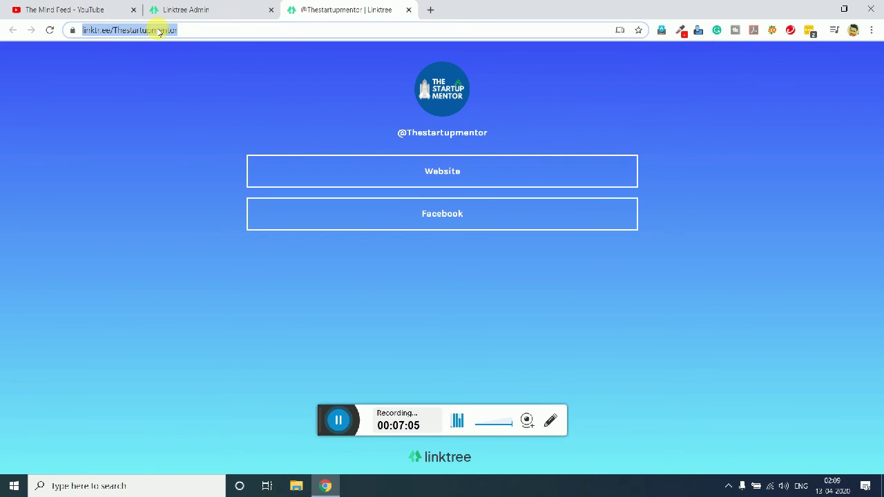
click(192, 31)
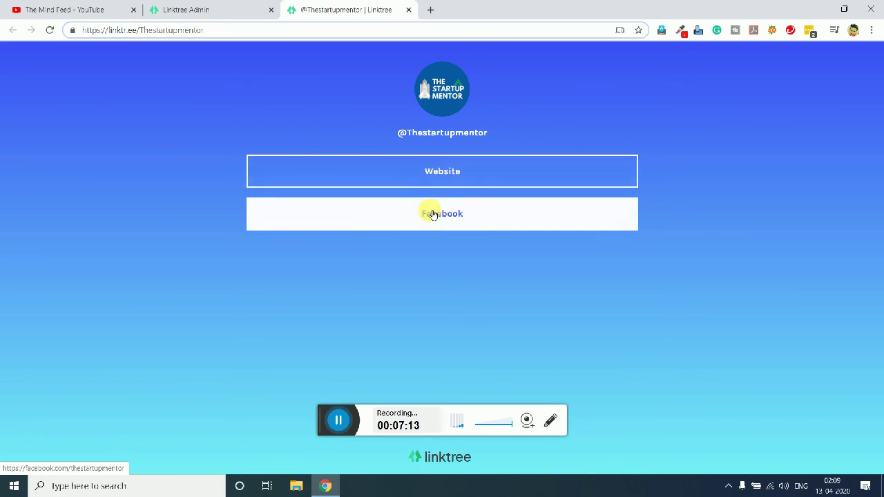
click(432, 214)
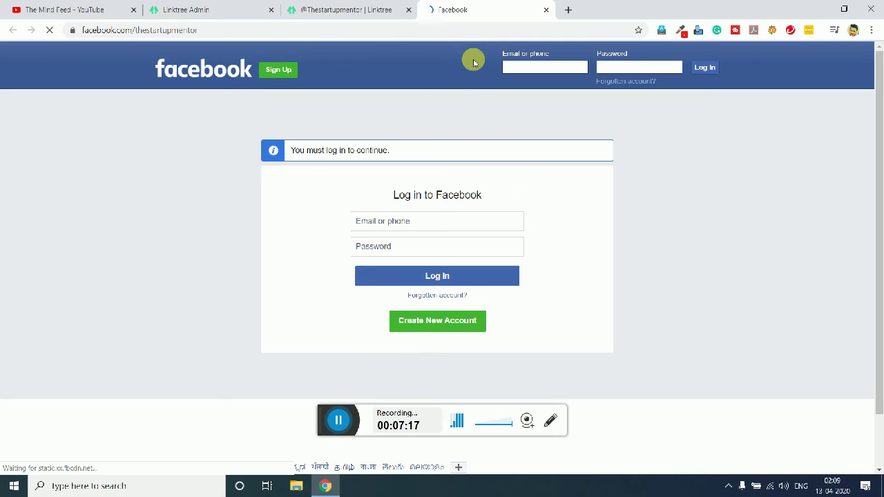
click(547, 10)
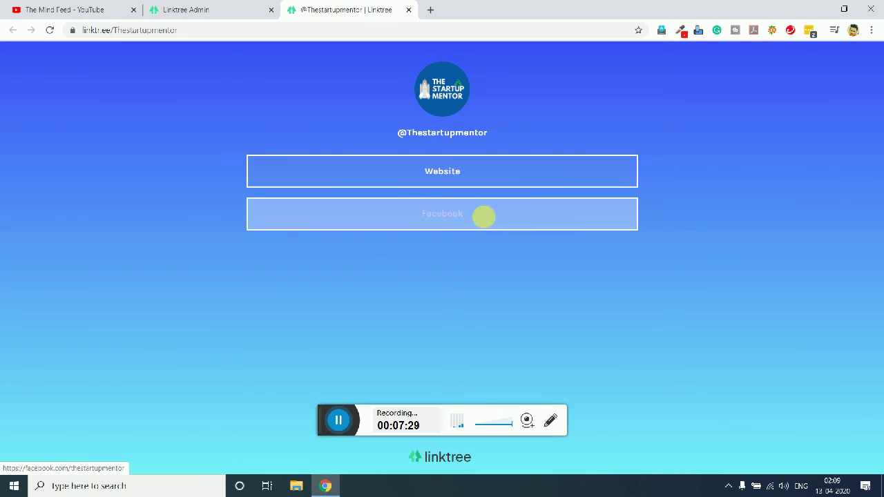
Step: Switch to the Linktree Admin tab to see the Appearance page again
click(220, 6)
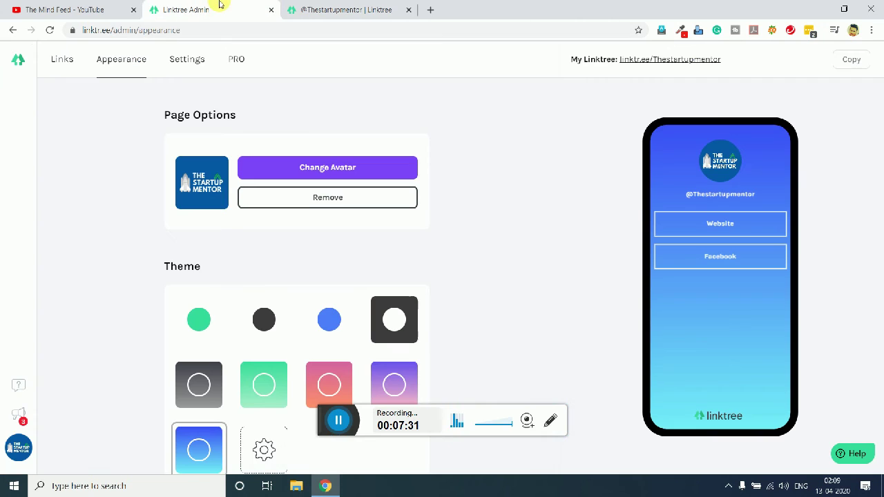